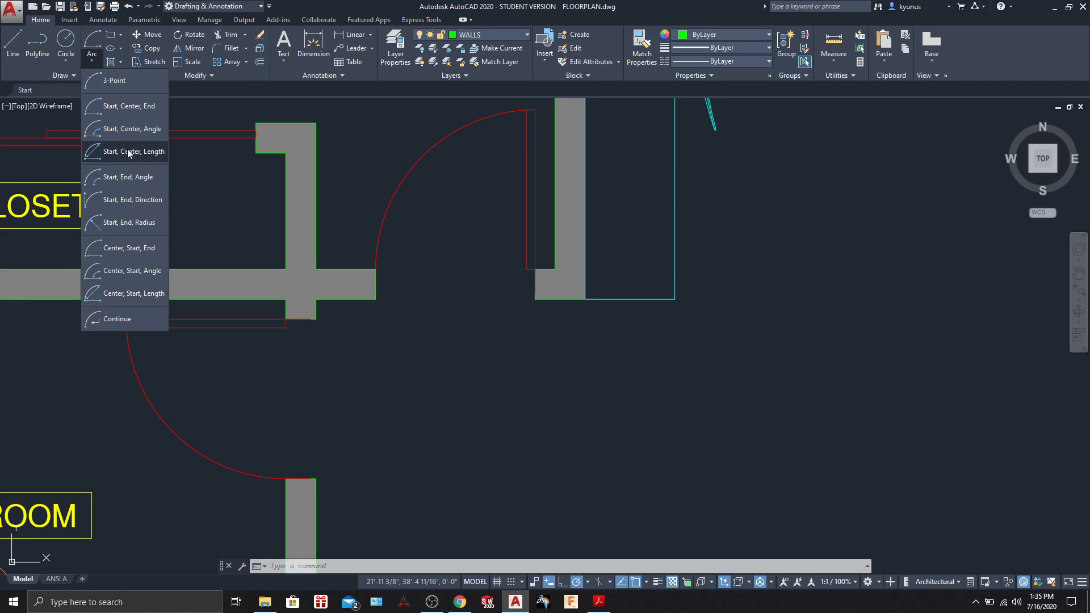
click(94, 61)
click(94, 61)
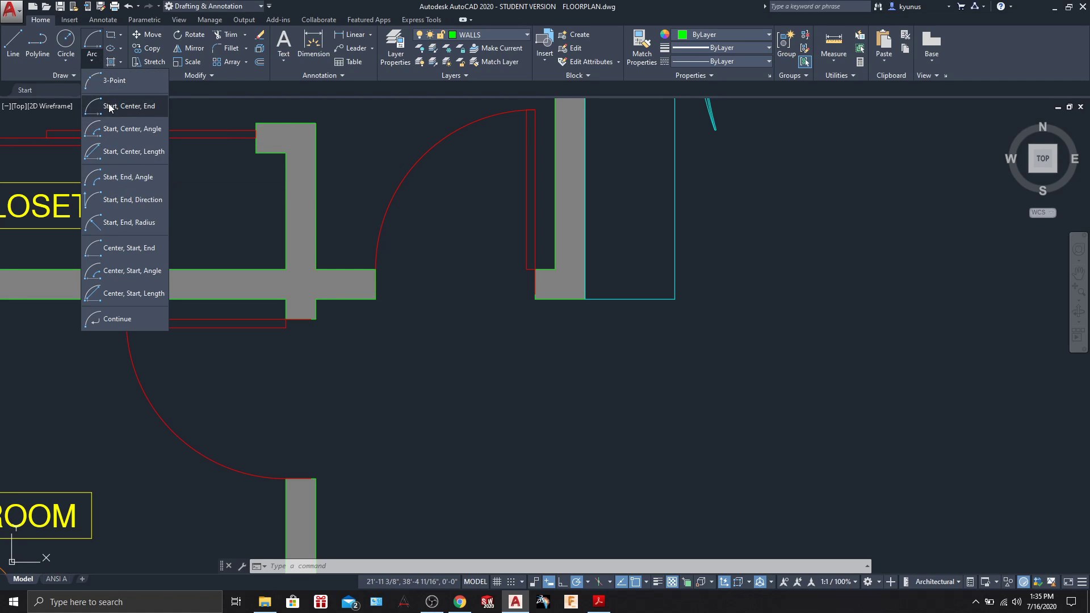
click(90, 60)
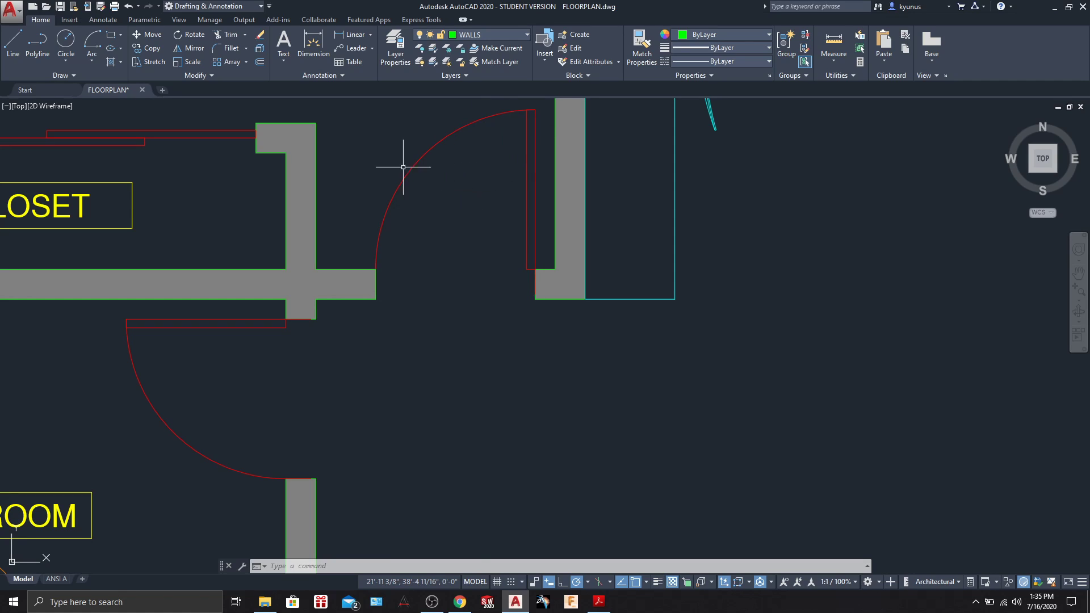
click(95, 63)
click(94, 59)
Step: Draw a closed rectangular door leaf 2'8" long and 2" thick with lines in the empty area outside the walls
middle_drag(707, 400, 640, 401)
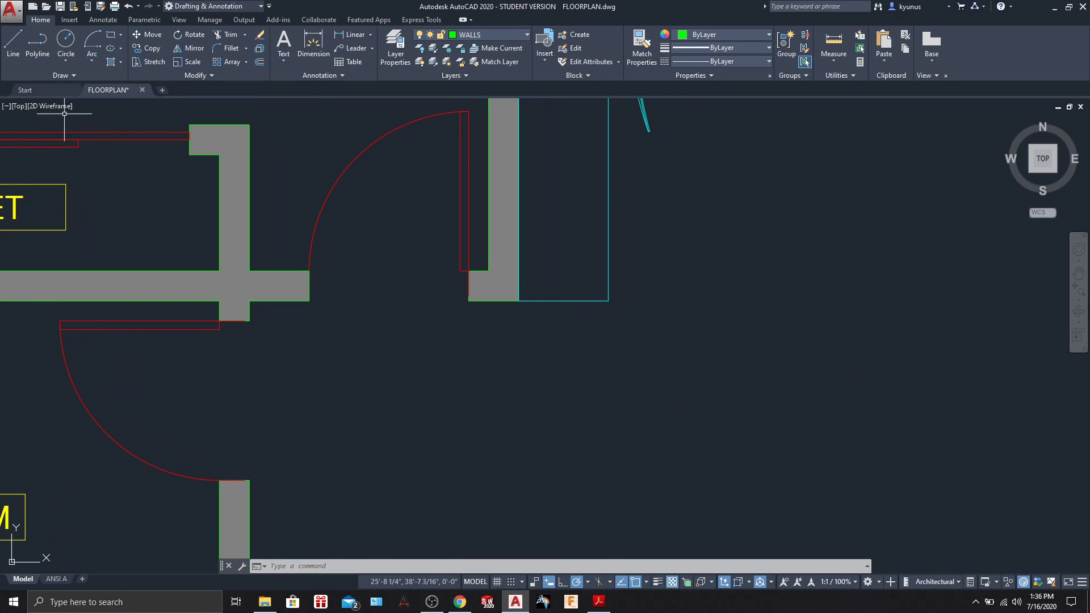
click(9, 52)
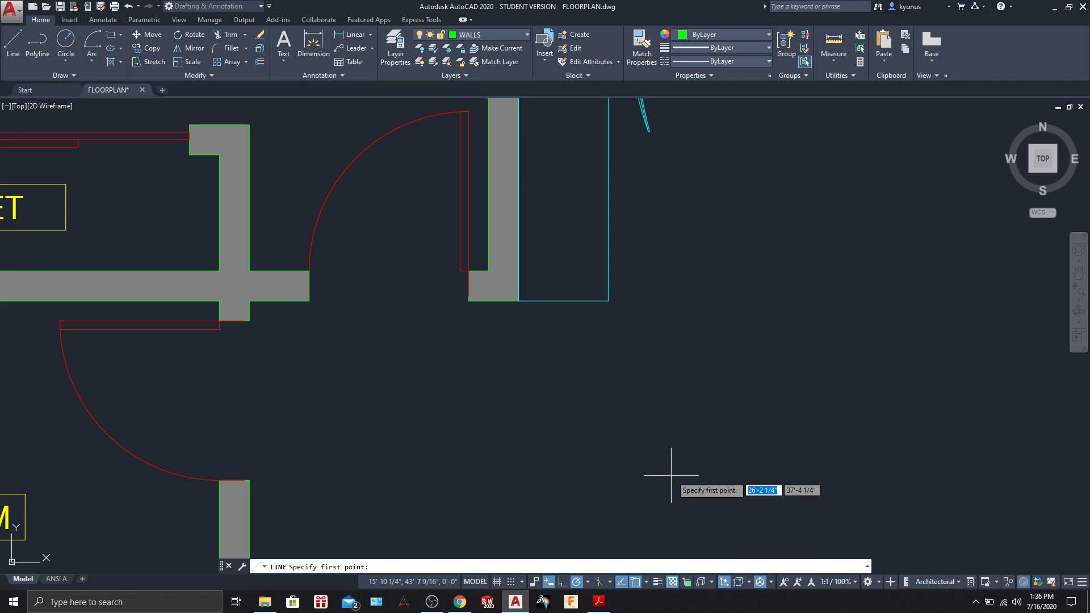
click(671, 475)
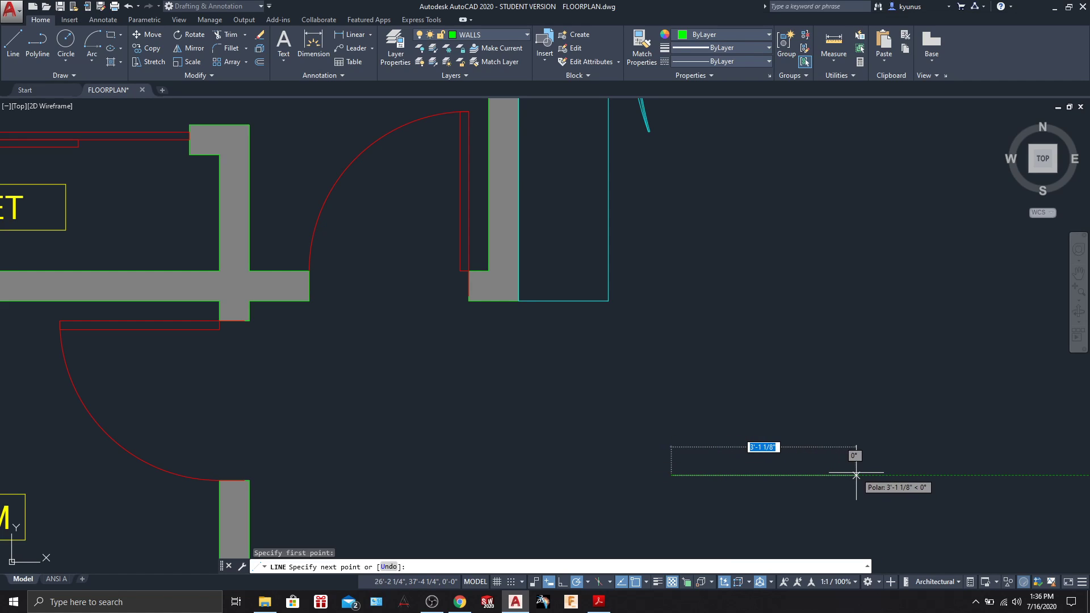
text(2)
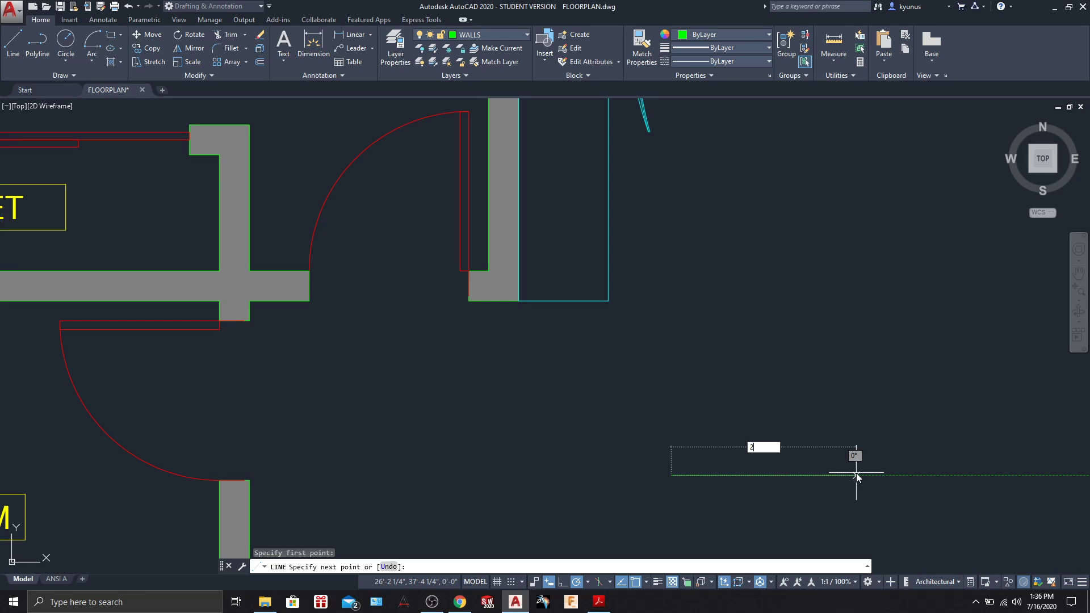
text('2)
key(Return)
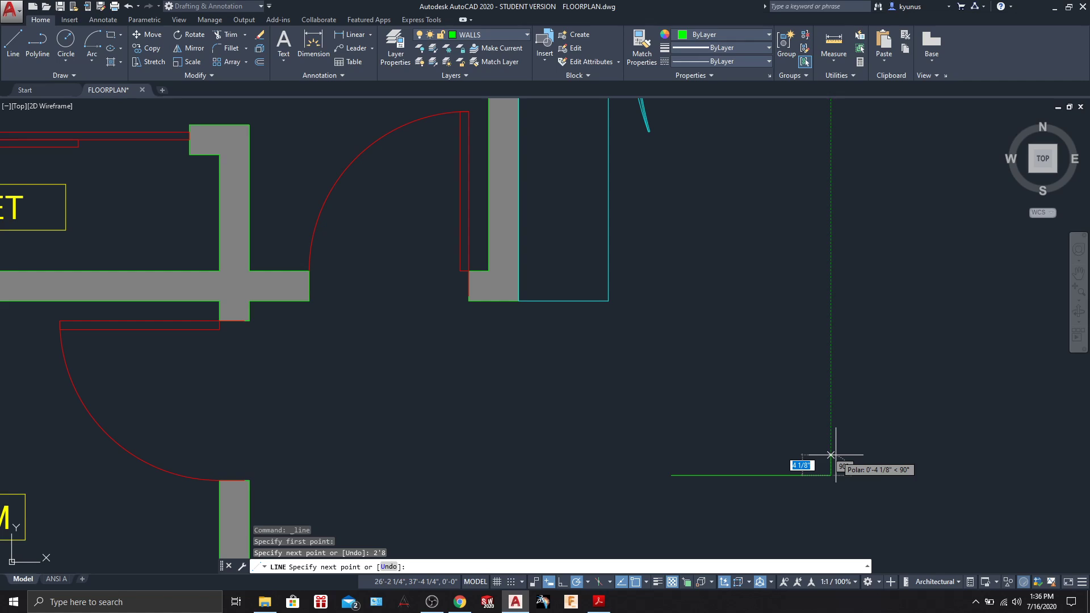
text(2)
key(Return)
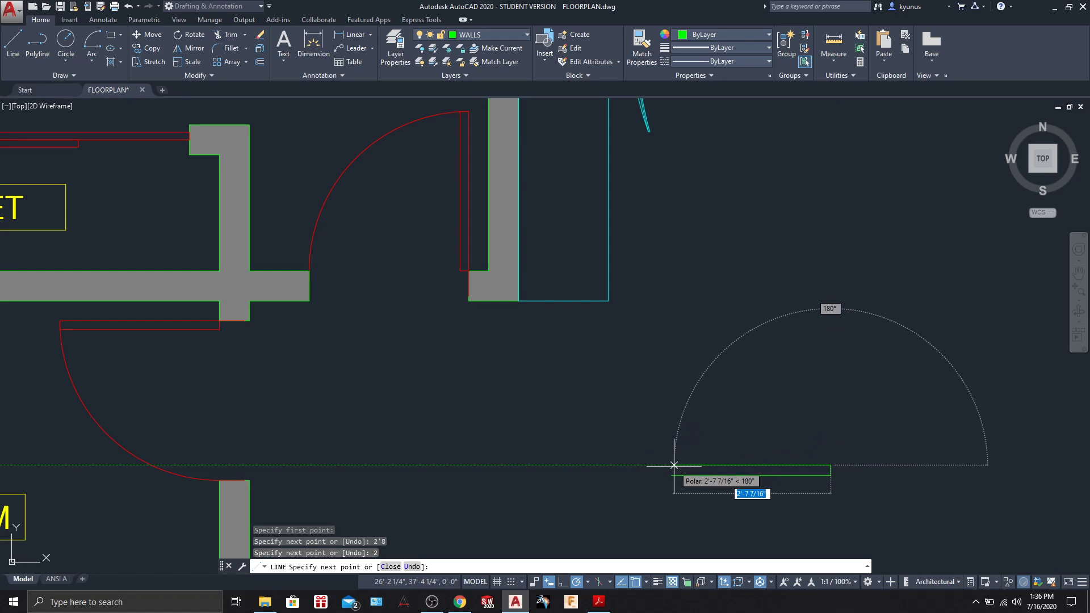
scroll(674, 466, up, 3)
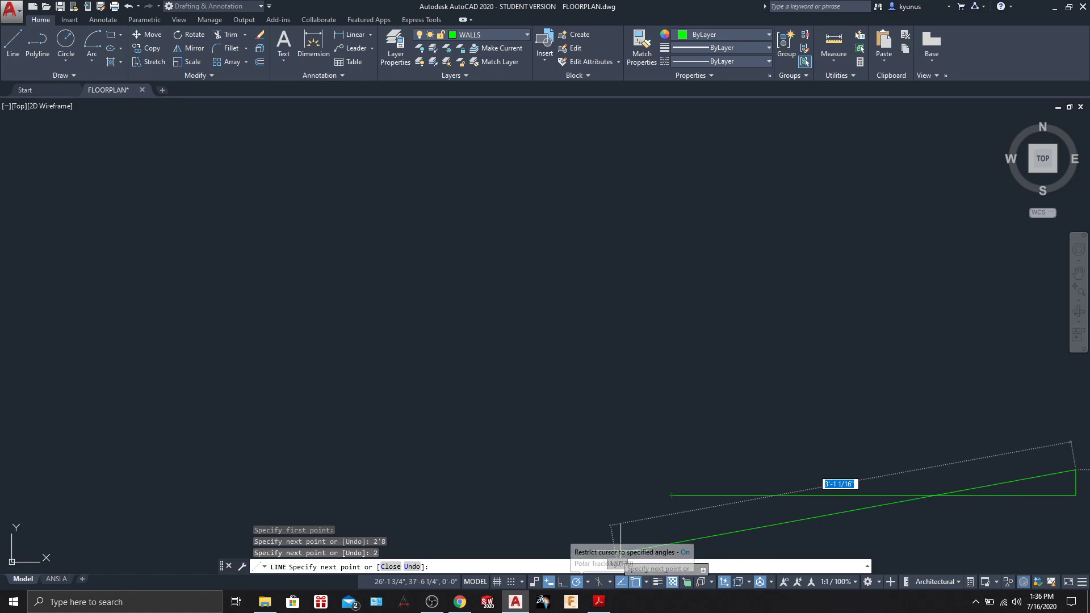
click(672, 470)
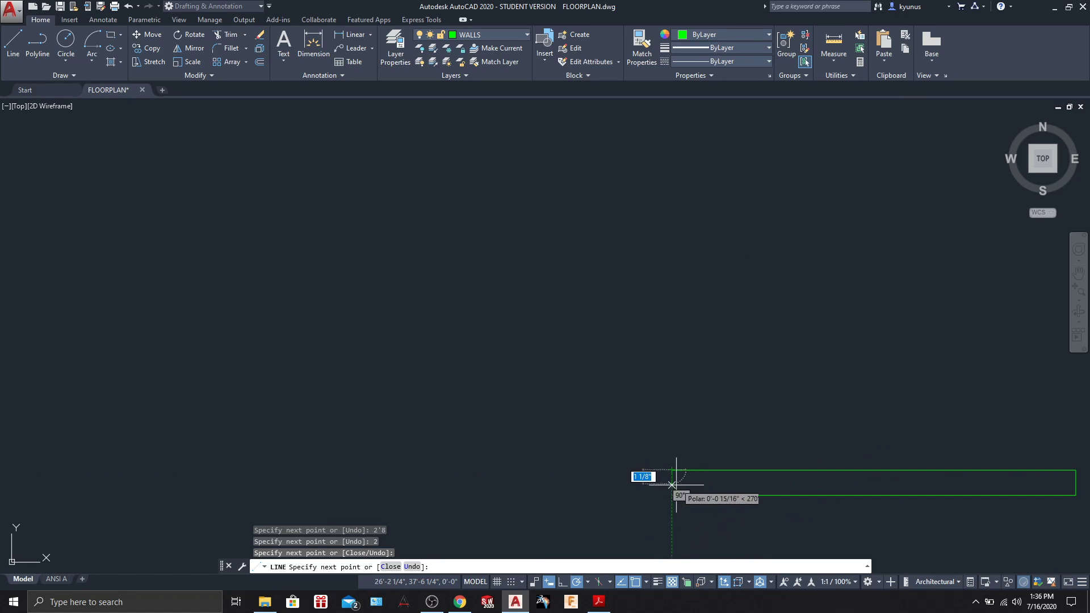
click(671, 496)
key(Return)
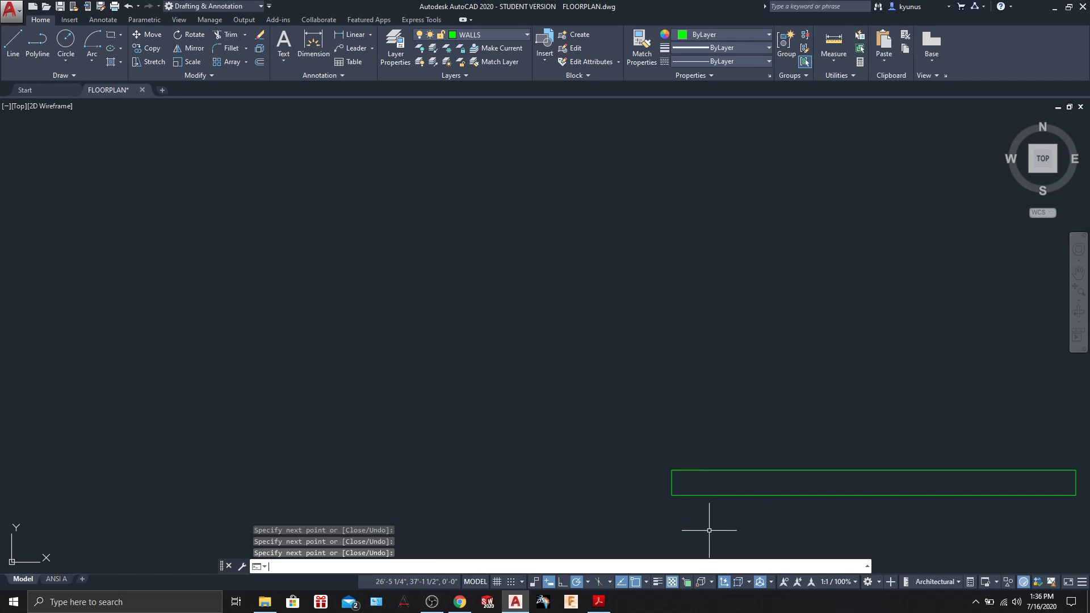
Step: Draw a 90° Start, Center, End arc from the door leaf's upper-right corner, centred on its upper-left corner and ending directly above that centre
middle_drag(988, 519, 863, 463)
scroll(862, 464, down, 1)
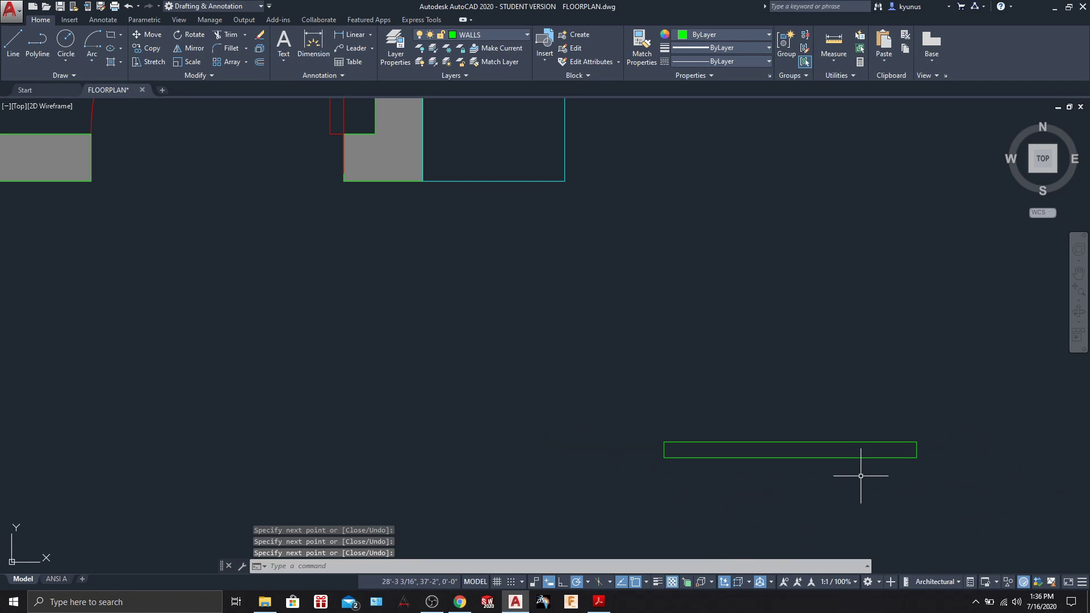
scroll(862, 469, up, 4)
scroll(861, 476, down, 8)
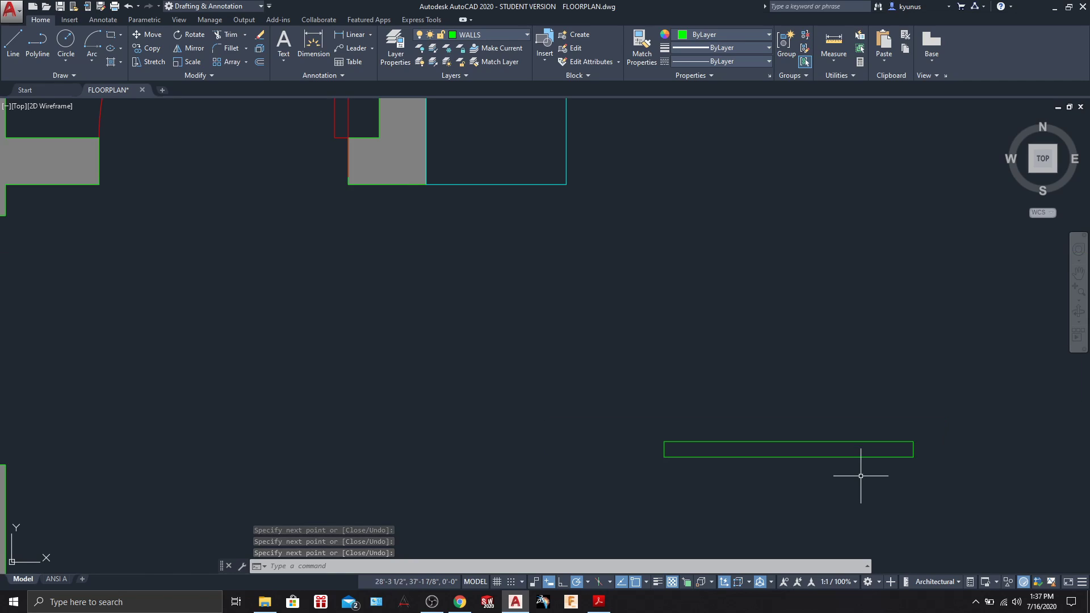
scroll(861, 476, down, 2)
middle_drag(896, 348, 793, 384)
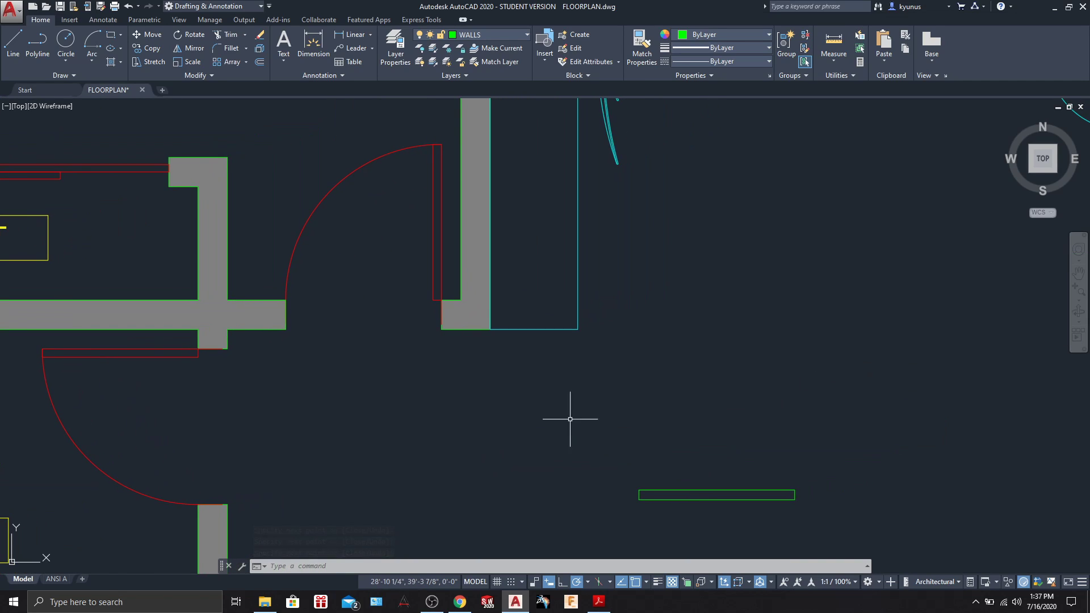
click(91, 58)
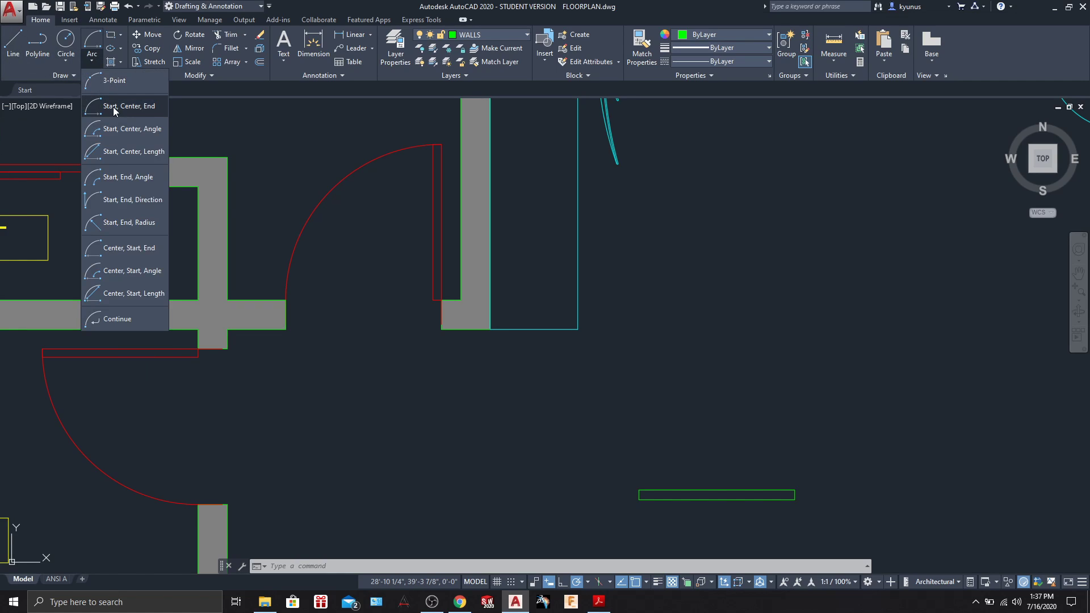
click(120, 106)
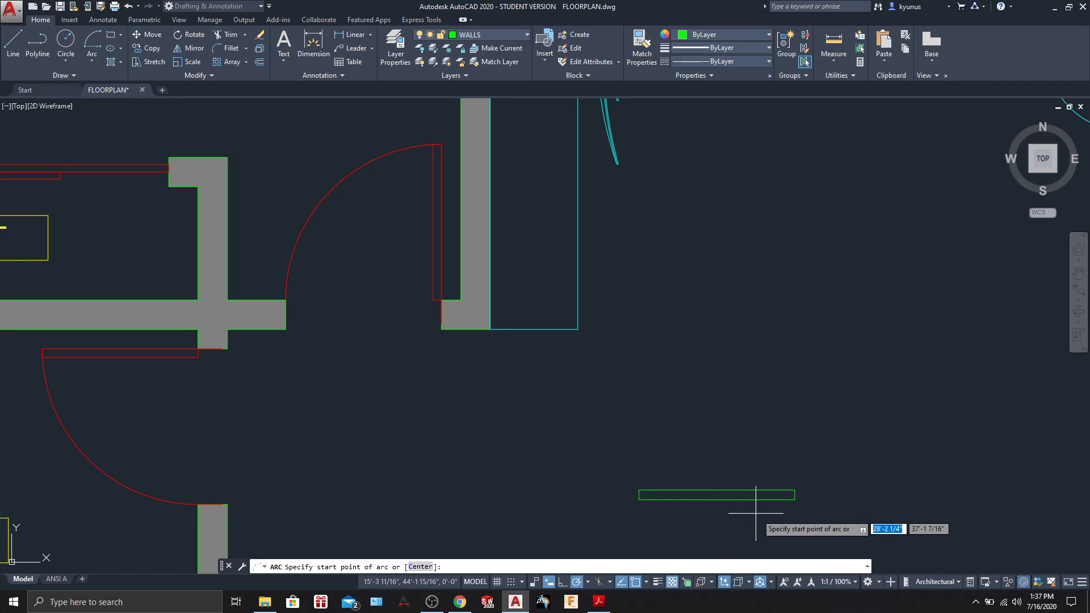
click(795, 490)
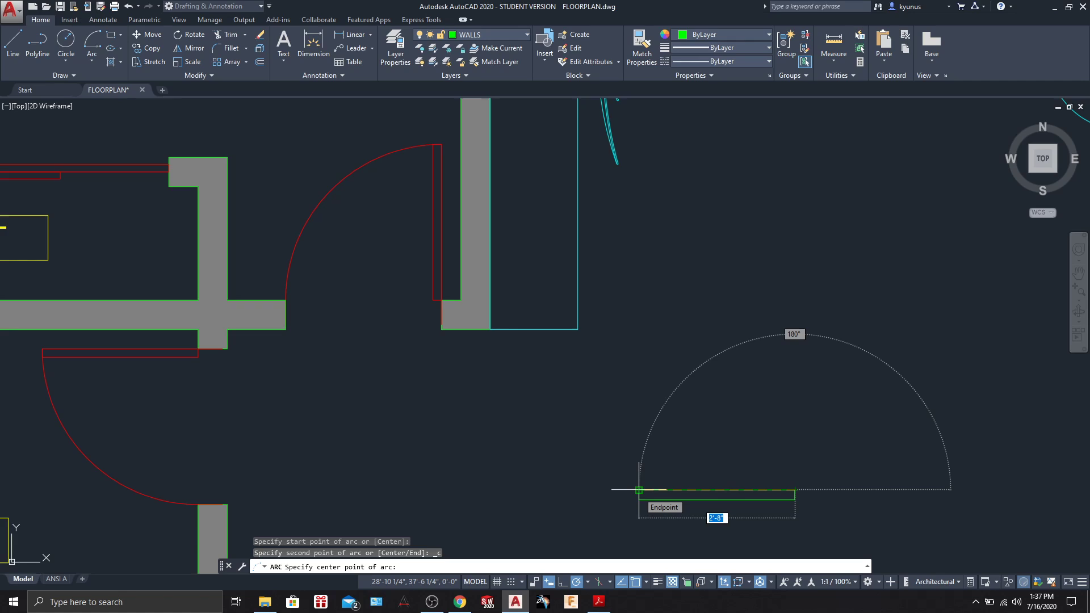
click(639, 490)
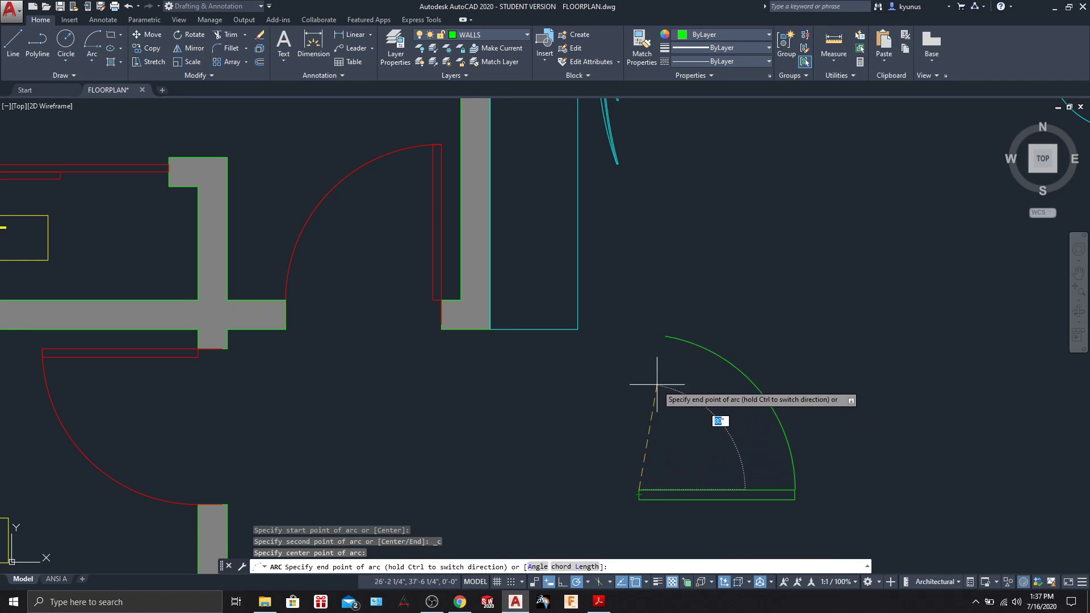
click(639, 334)
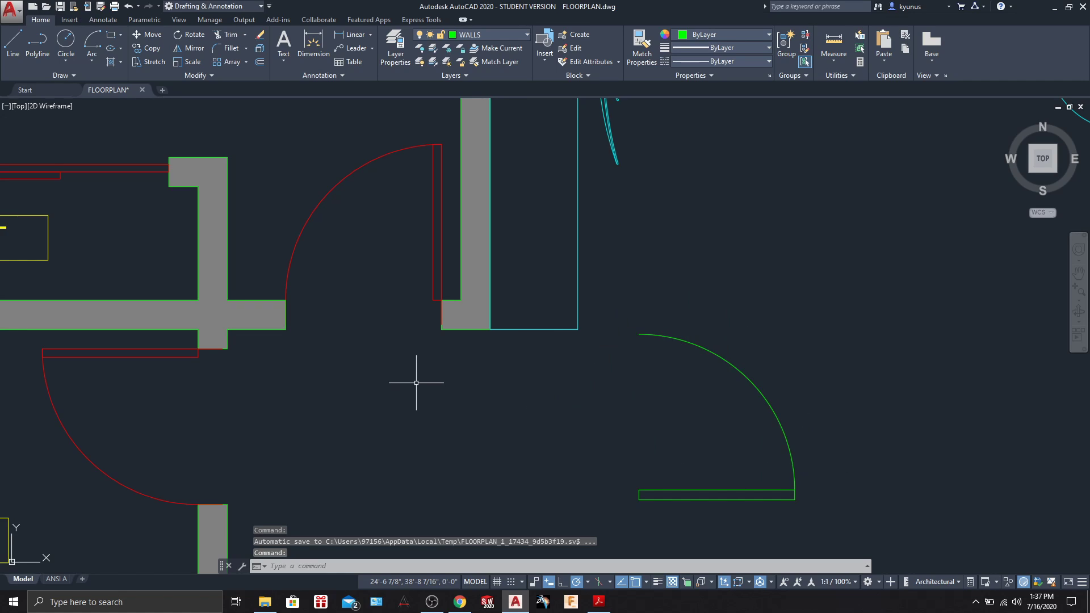
scroll(416, 382, down, 5)
scroll(379, 377, up, 7)
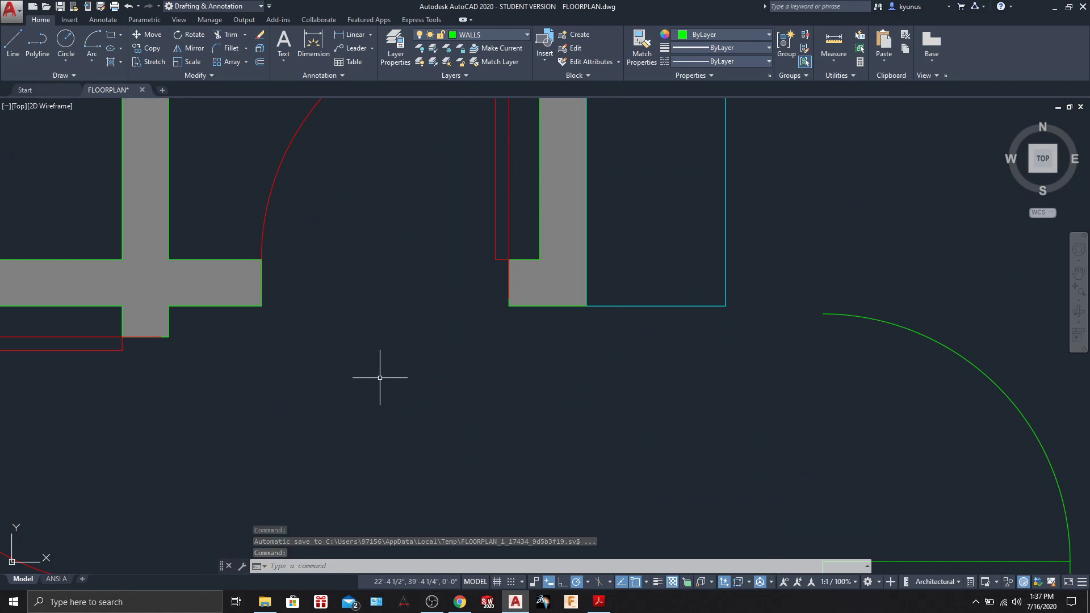
scroll(511, 241, up, 2)
scroll(494, 289, down, 4)
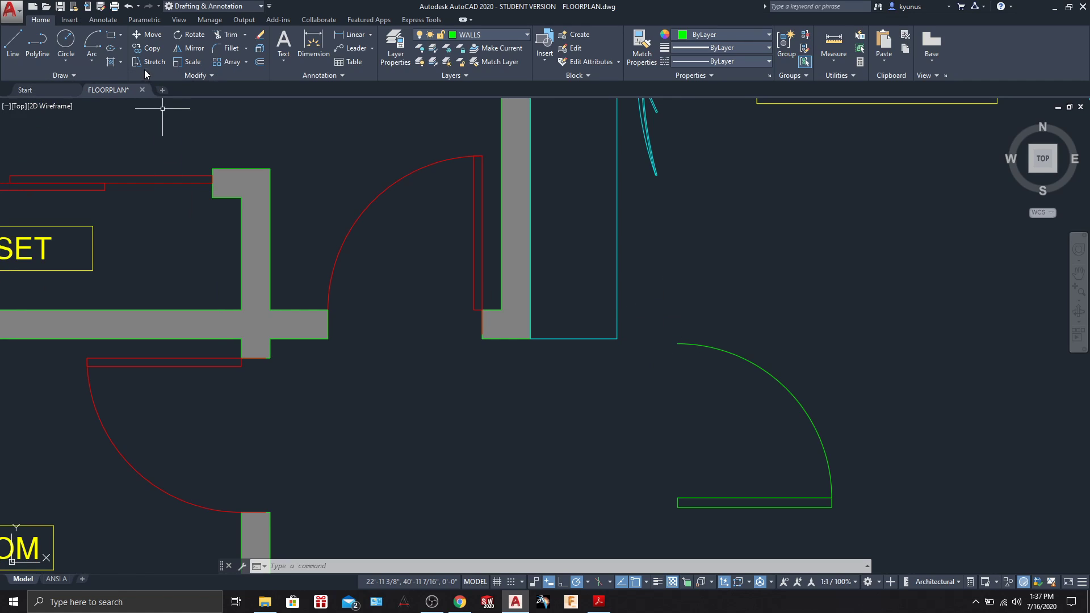
click(89, 60)
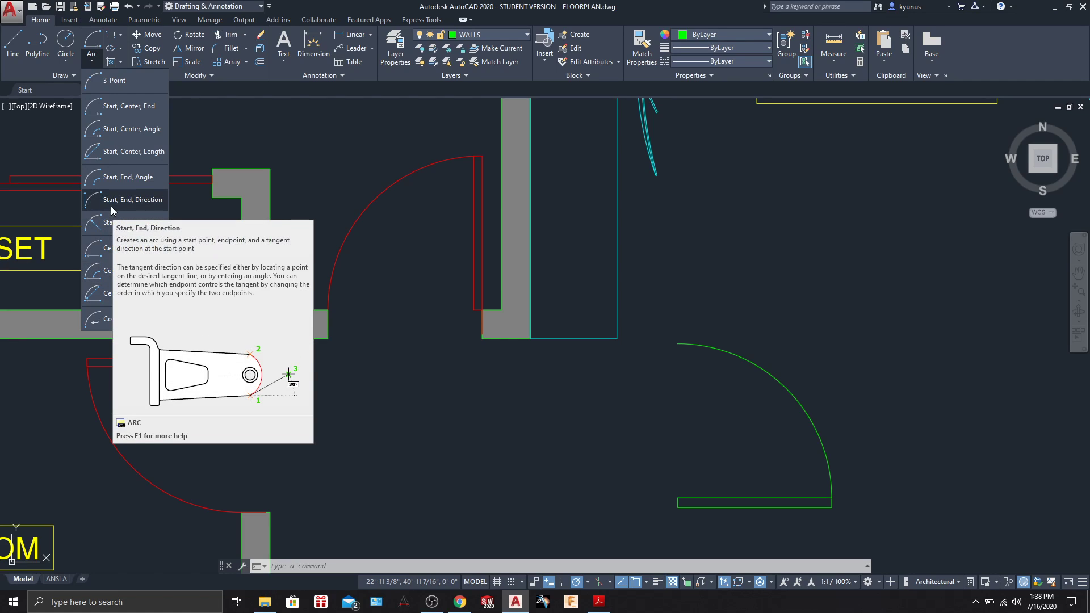
key(Escape)
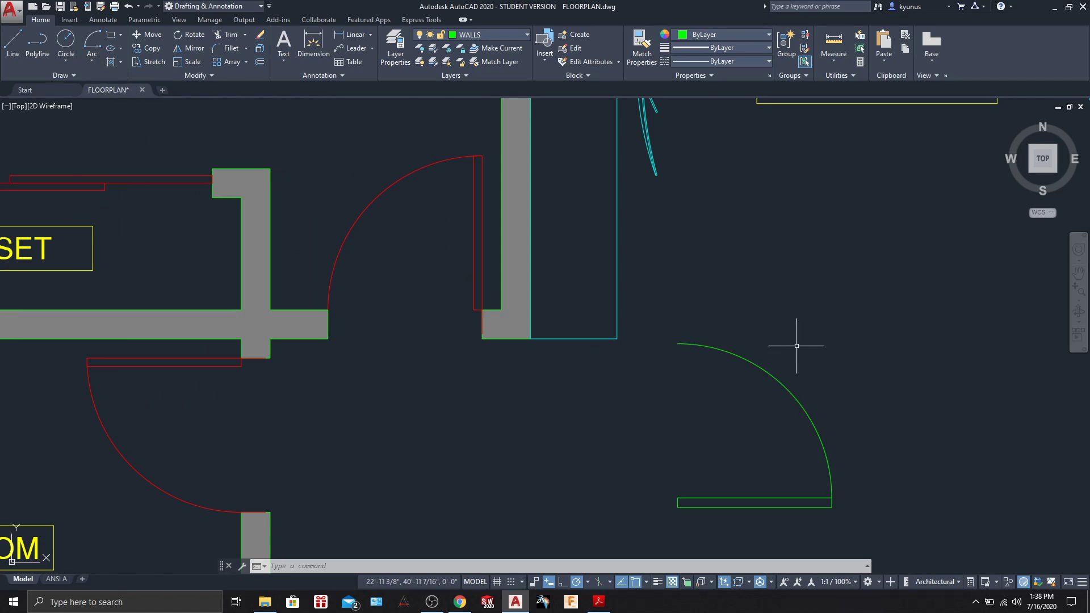
key(Escape)
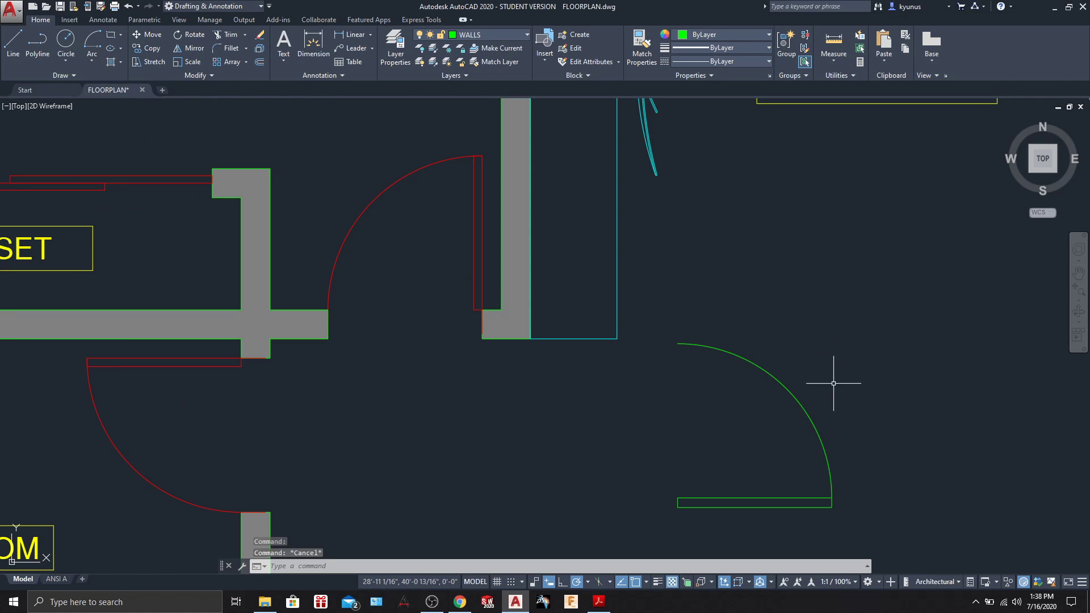
click(92, 56)
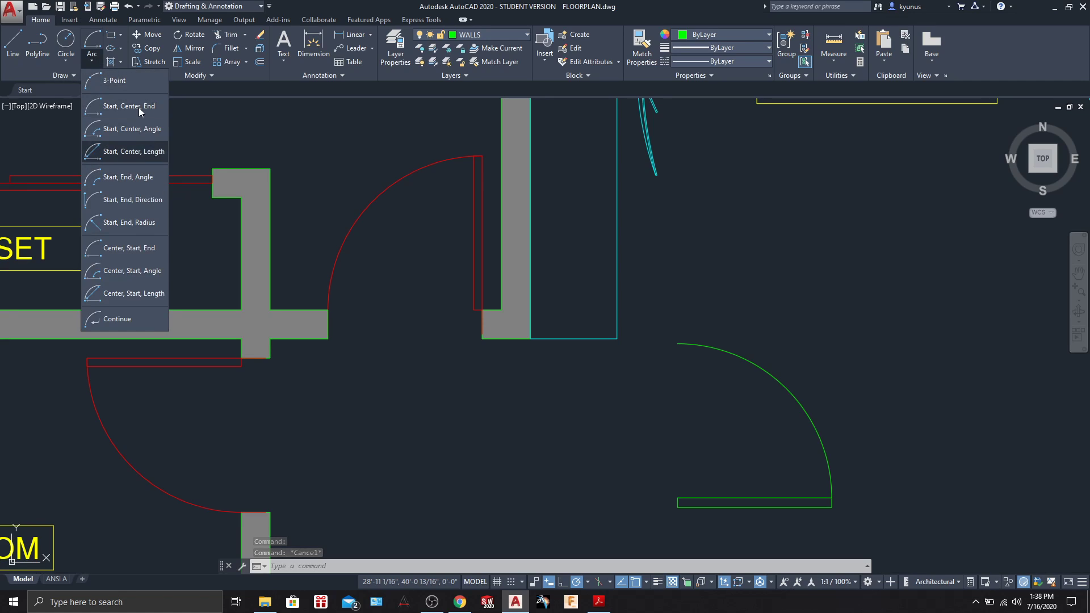